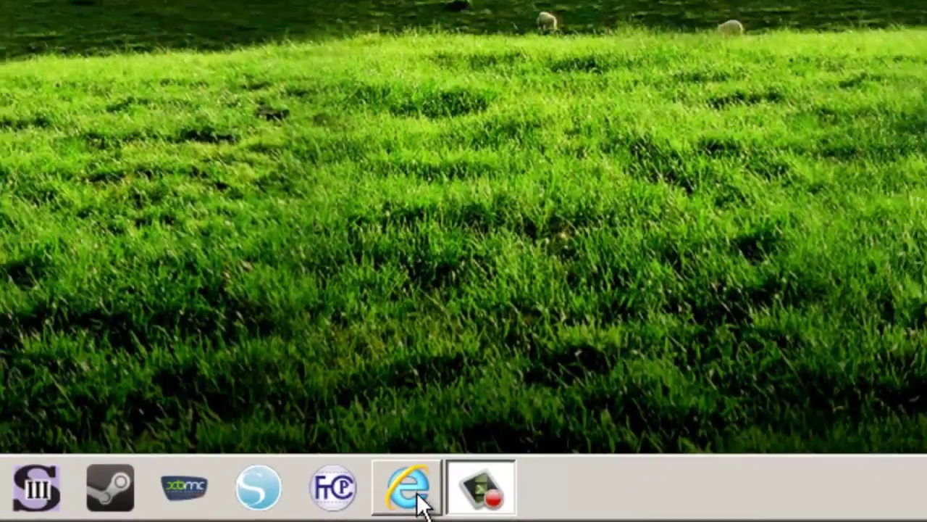
- Launch Internet Explorer and go to babylock.com
click(419, 498)
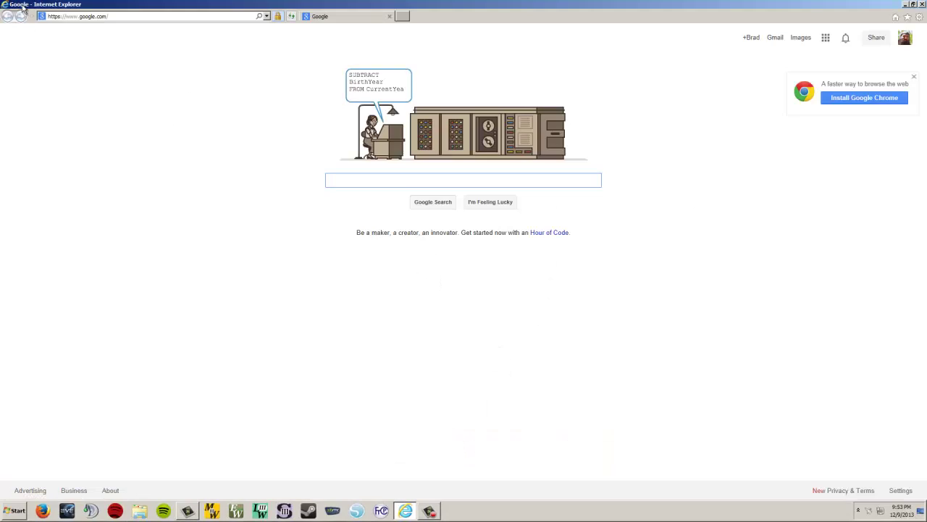
click(130, 18)
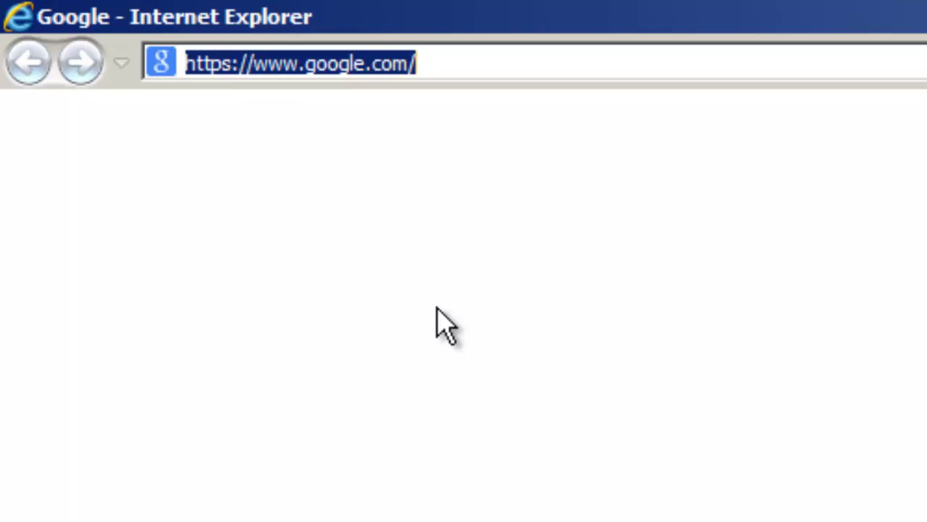
text(babylock)
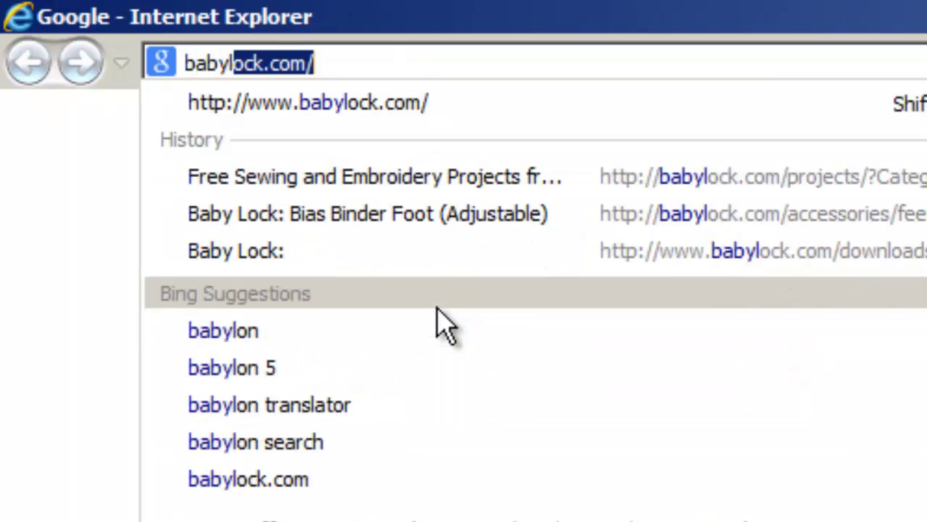
text(.co)
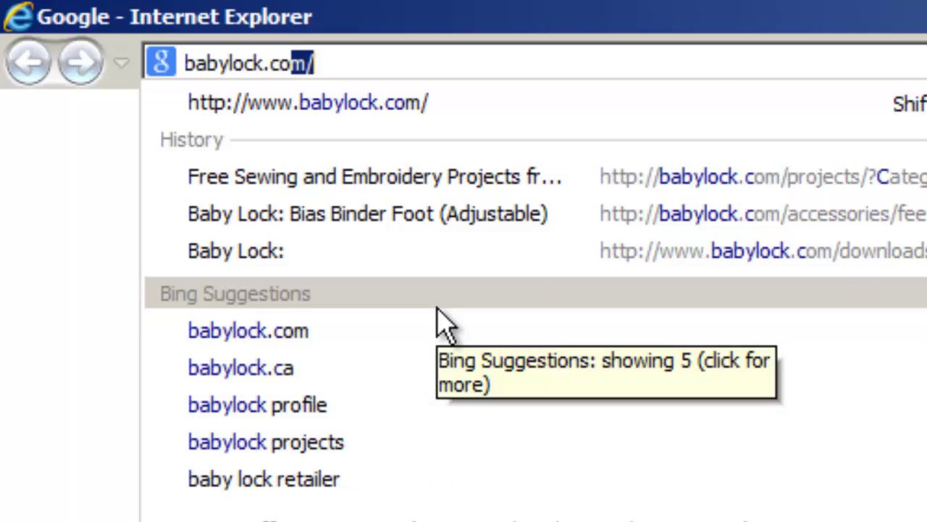
key(Return)
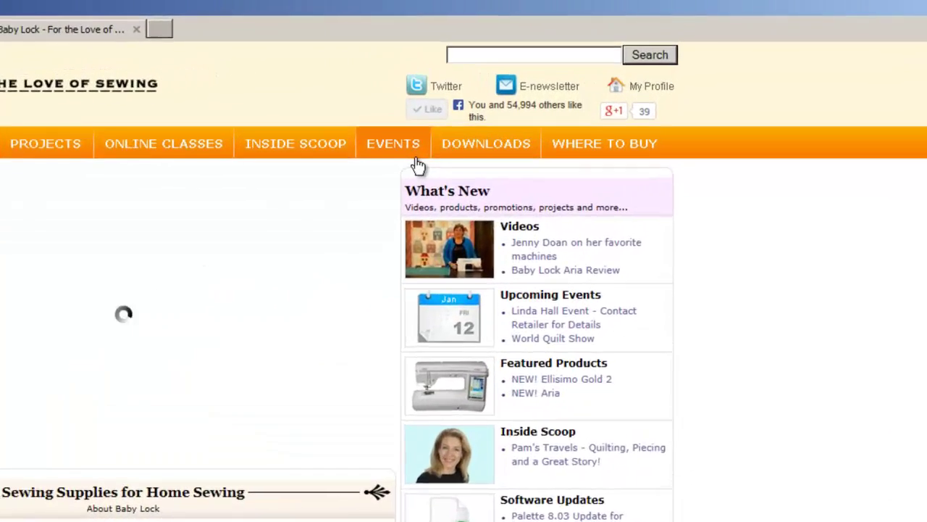
- Use the Downloads menu to reach the Ellisimo Rose Heart Frame free design page
mouse_move(584, 86)
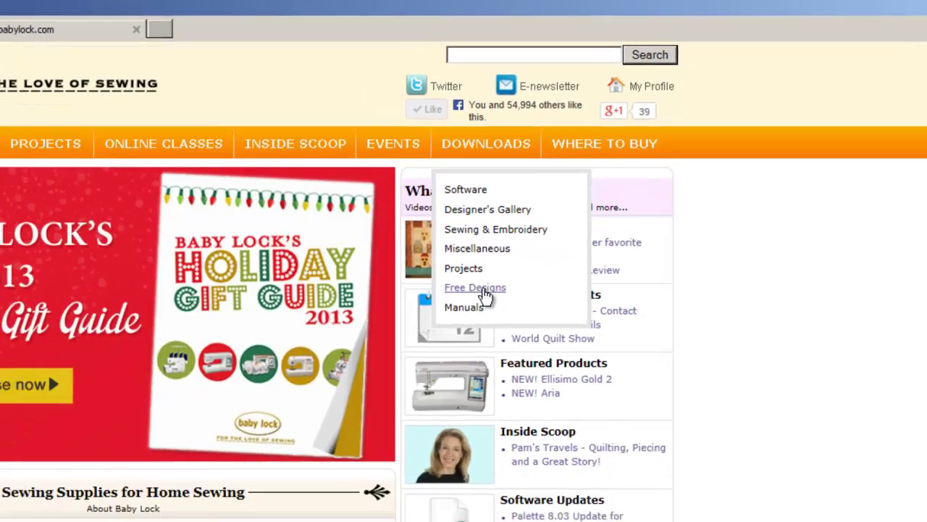
click(428, 355)
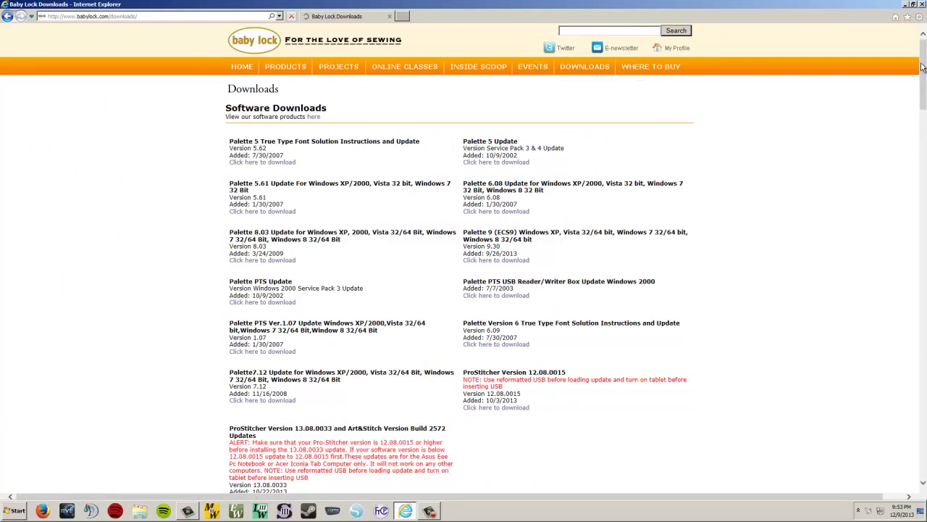
scroll(901, 316, down, 10)
scroll(901, 316, down, 15)
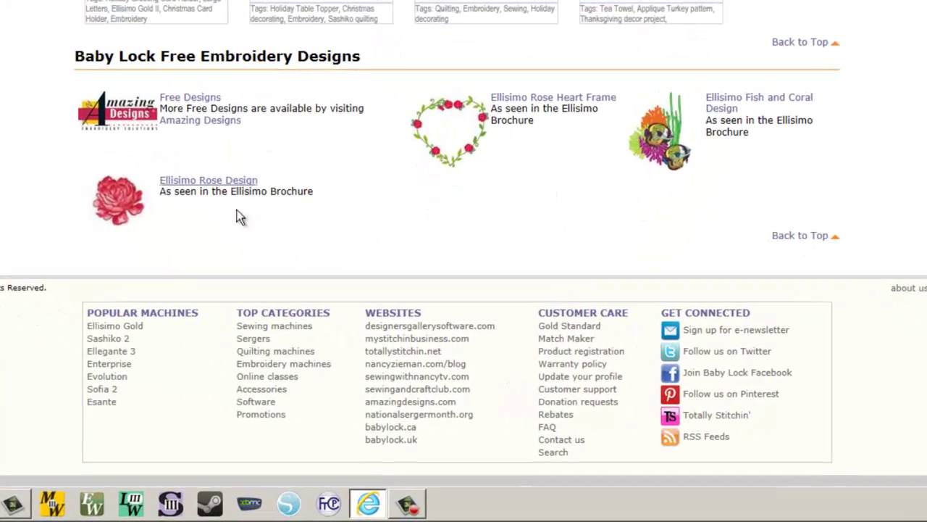
click(540, 101)
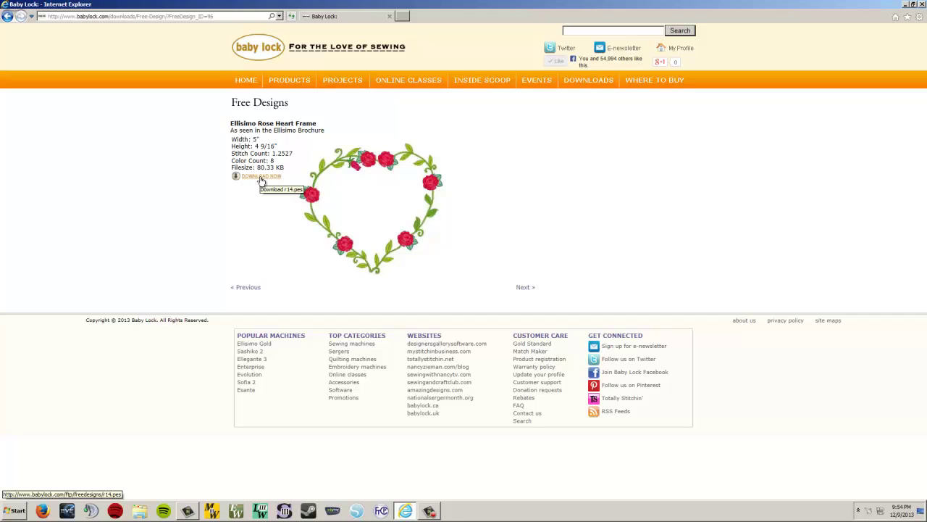
- Download the r14.pes design file and save it to the computer
click(260, 178)
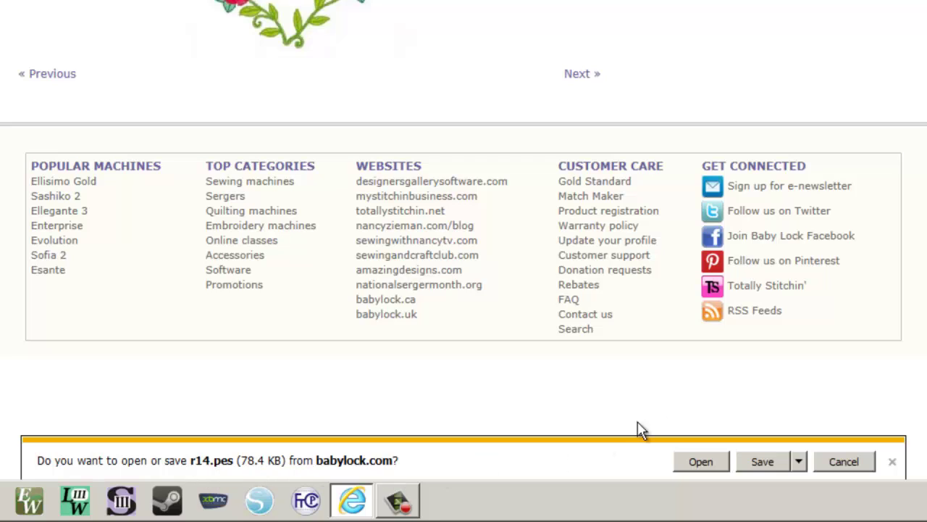
click(722, 468)
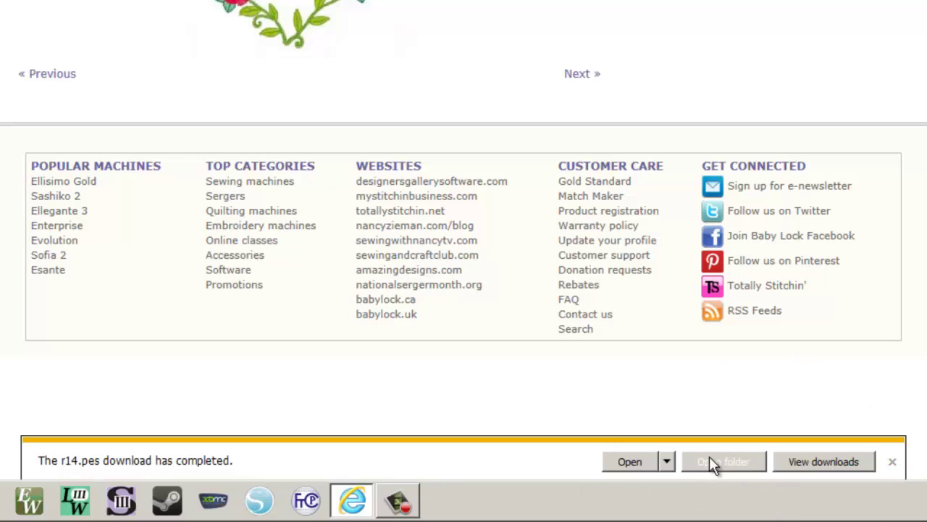
- Show r14.pes in its folder, then close the Downloads window and Internet Explorer
click(739, 461)
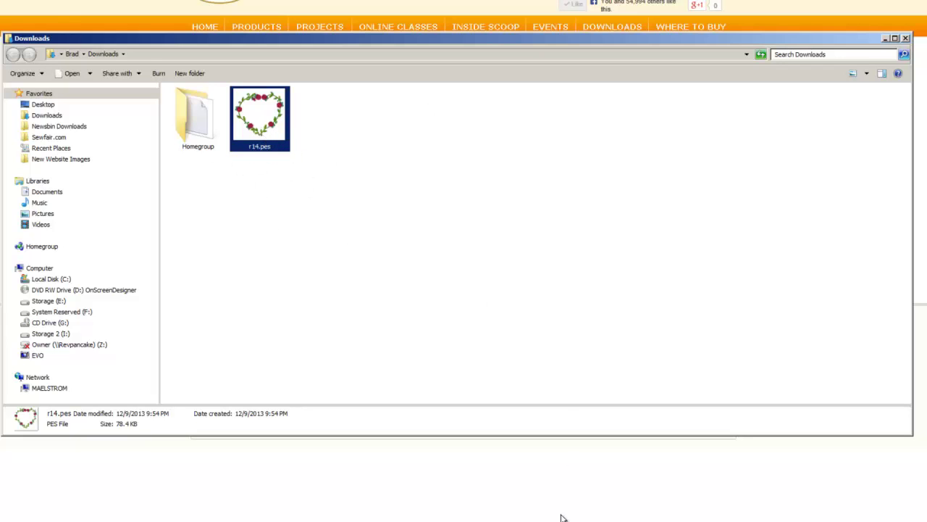
click(905, 37)
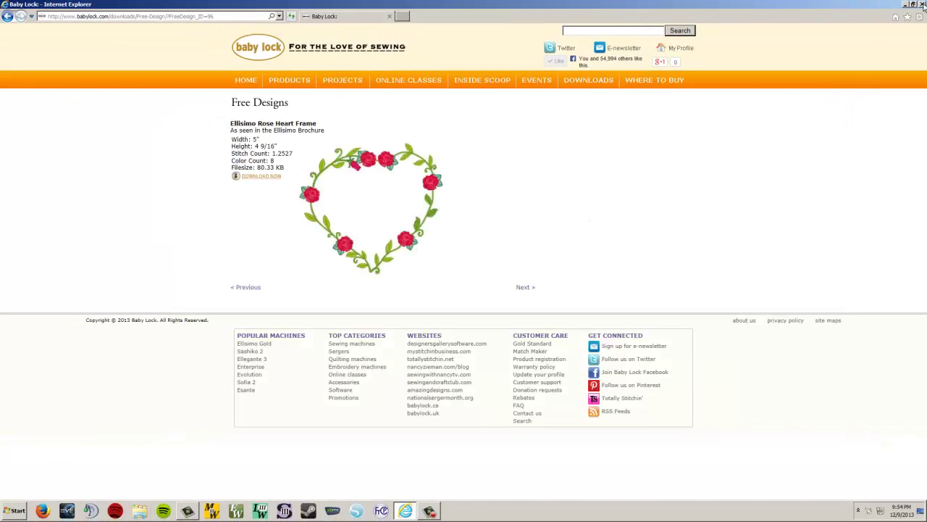
click(922, 4)
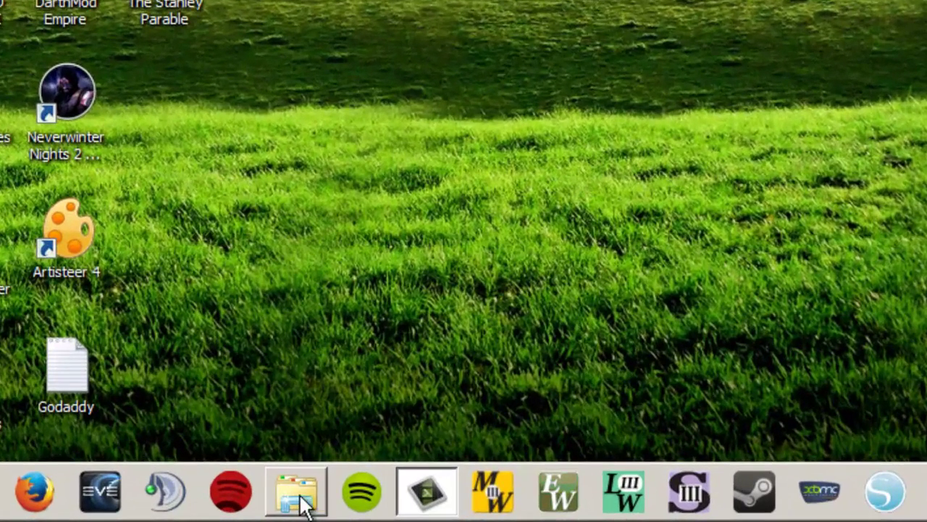
- Open a Windows Explorer window on Libraries from the taskbar
mouse_move(427, 493)
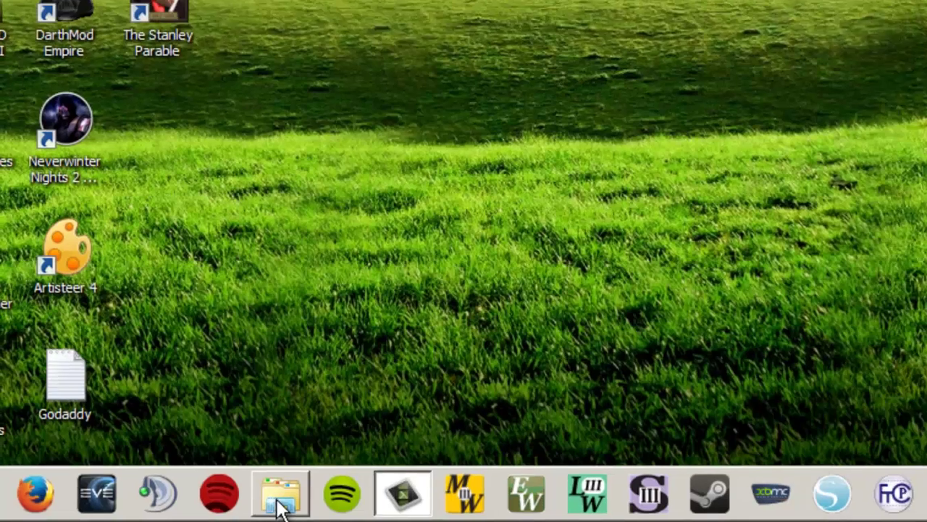
click(297, 492)
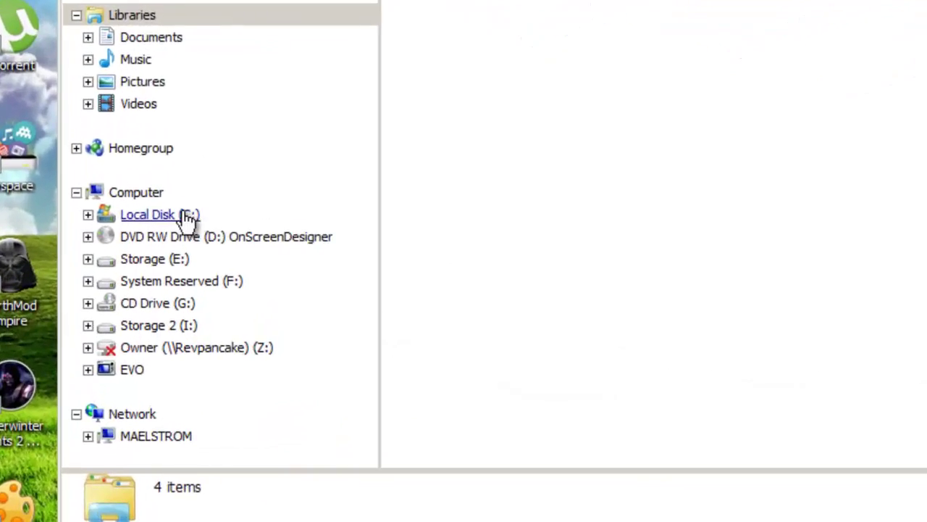
- Browse Local Disk (C:) > Users > your user folder > Downloads and inspect r14.pes
click(125, 293)
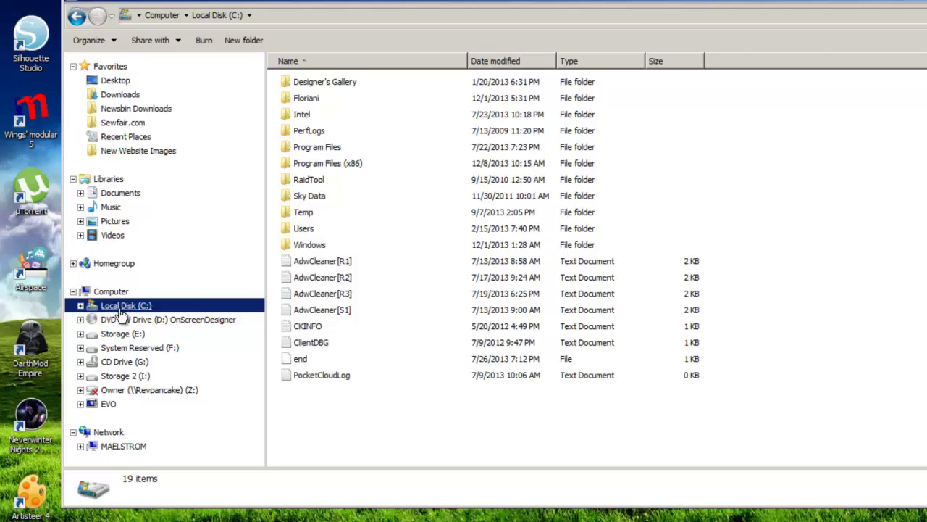
double_click(304, 230)
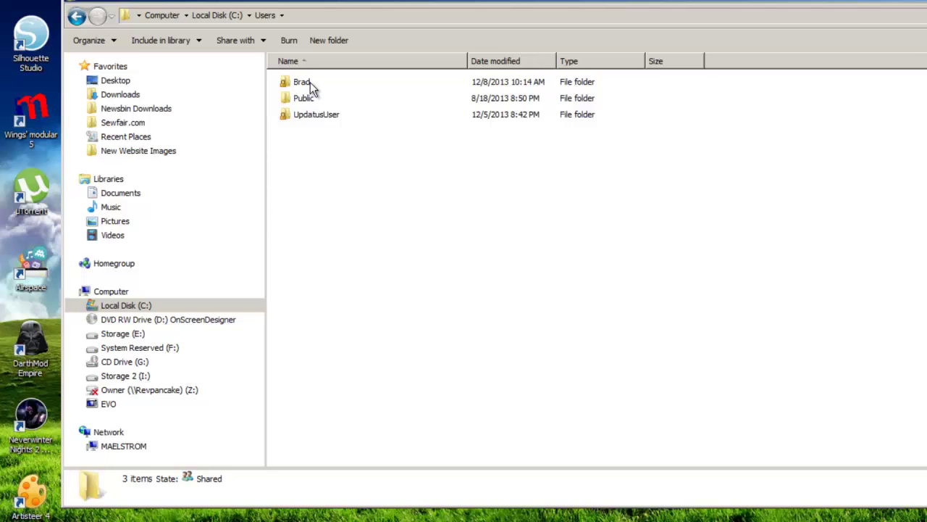
double_click(302, 82)
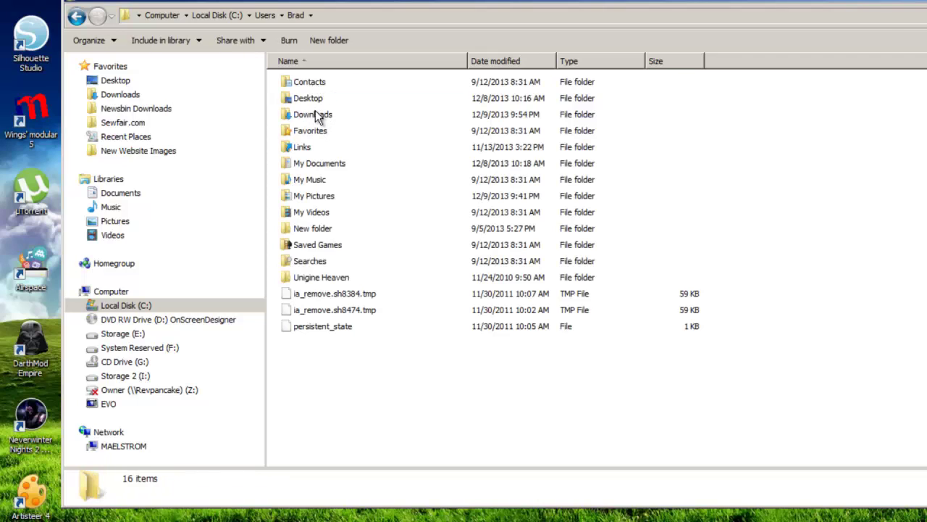
double_click(314, 114)
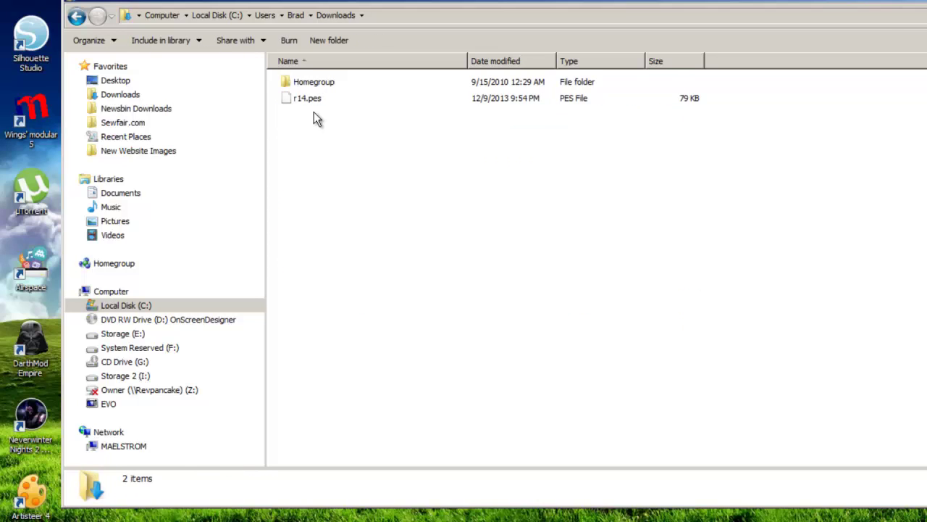
click(309, 100)
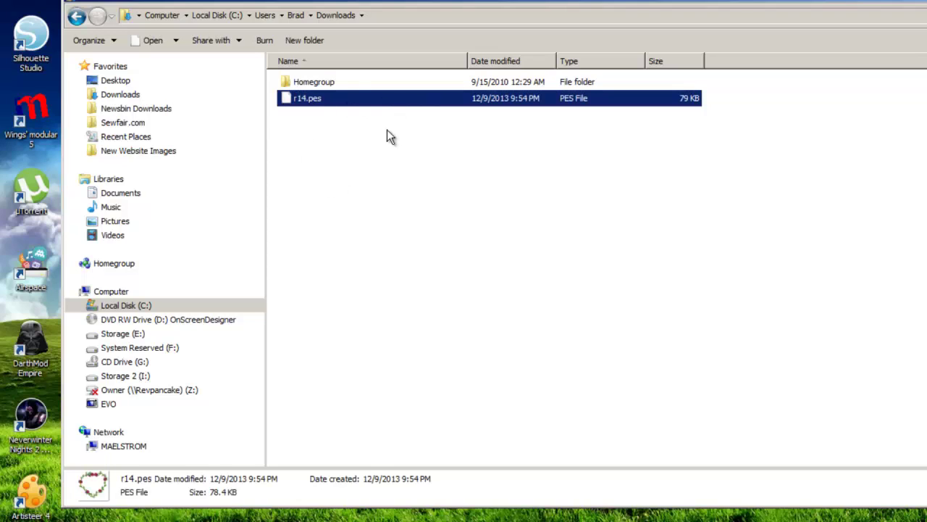
click(344, 163)
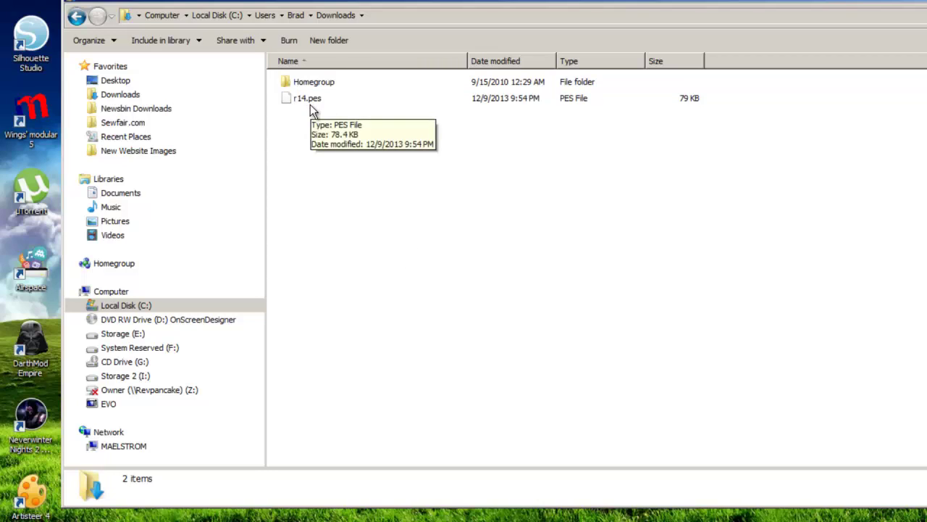
- Nudge the Explorer window right while USB Disk (H:) connects
drag(356, 35, 441, 17)
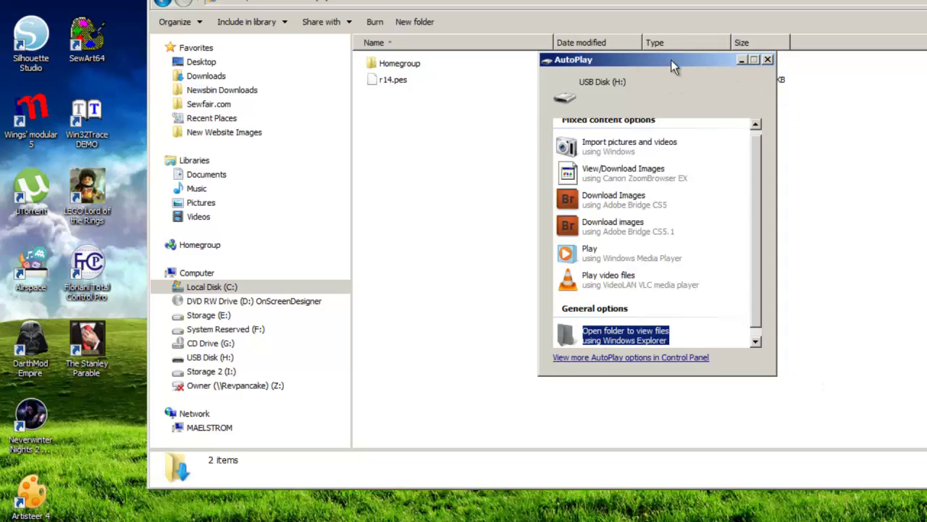
- Dismiss AutoPlay and drag r14.pes onto USB Disk (H:), then clear the selection
click(769, 61)
click(400, 84)
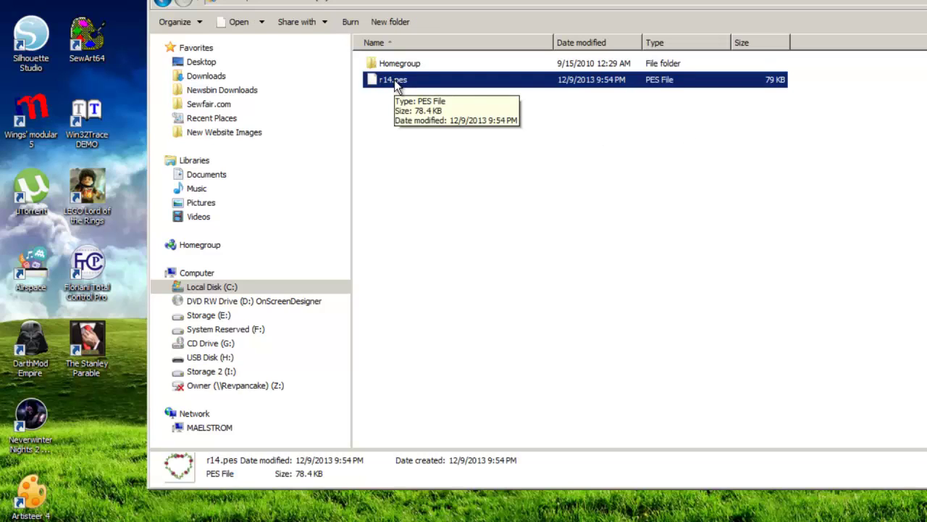
drag(395, 79, 415, 110)
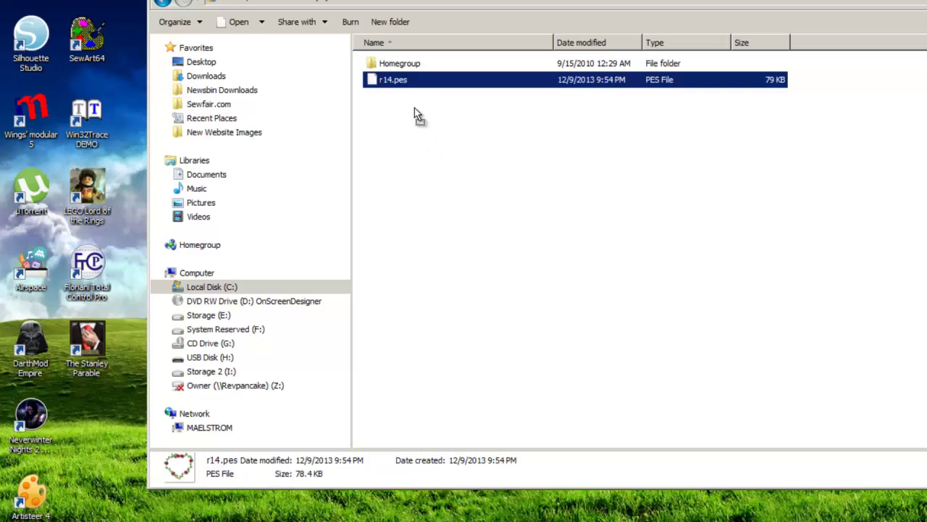
drag(419, 156, 238, 360)
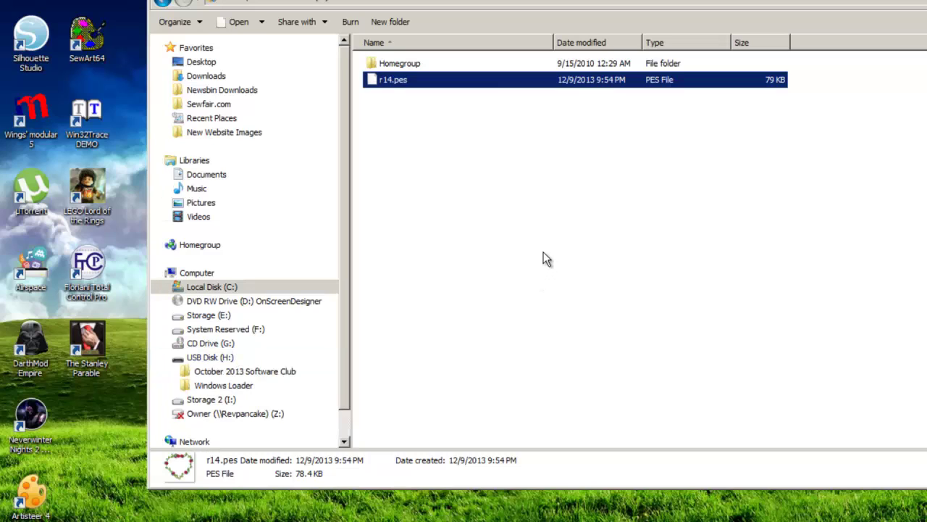
click(166, 357)
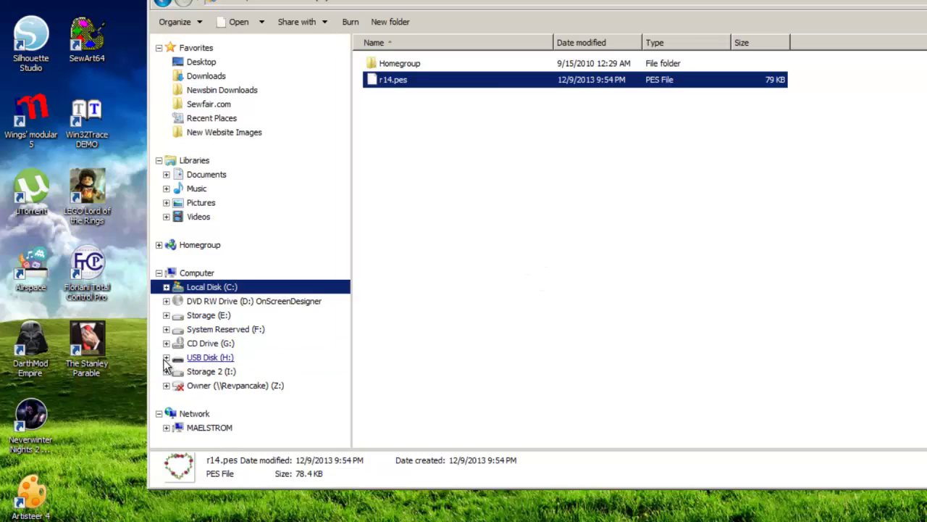
click(617, 250)
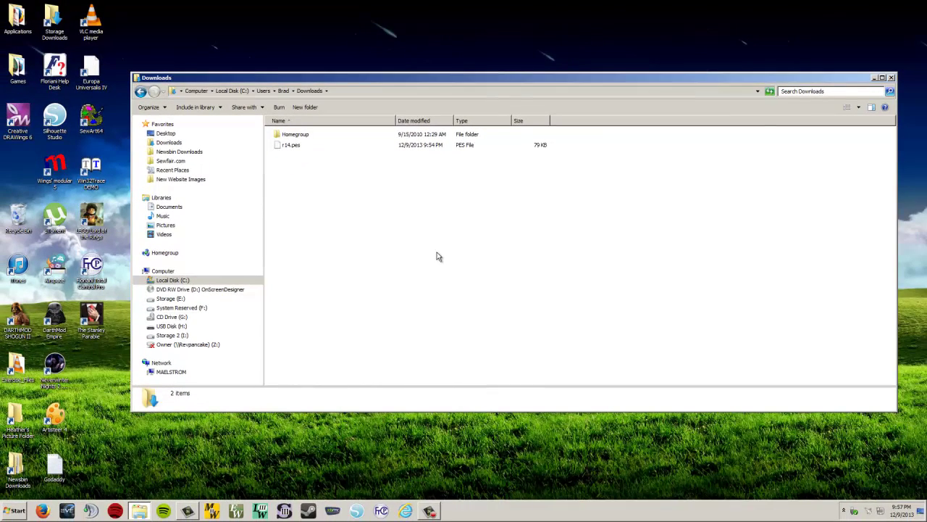
- Close the Downloads window and launch Internet Explorer on Google
click(892, 78)
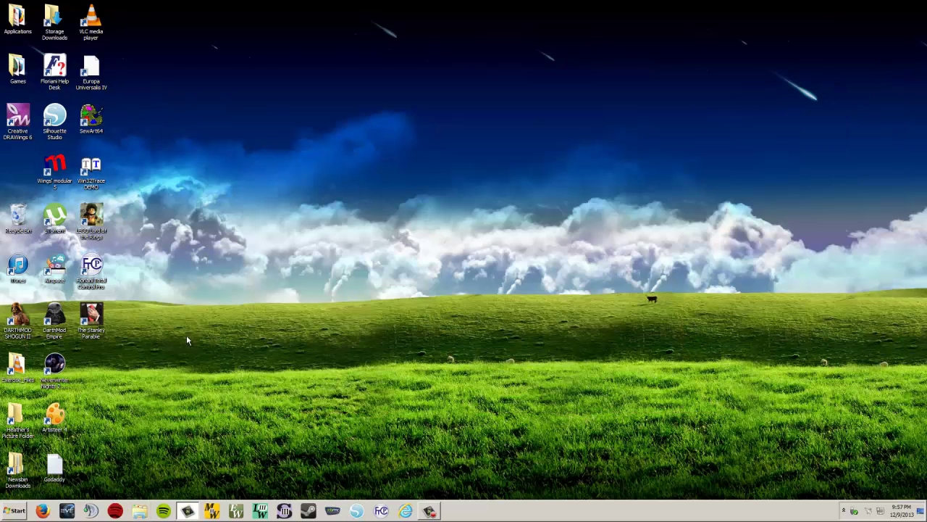
click(406, 514)
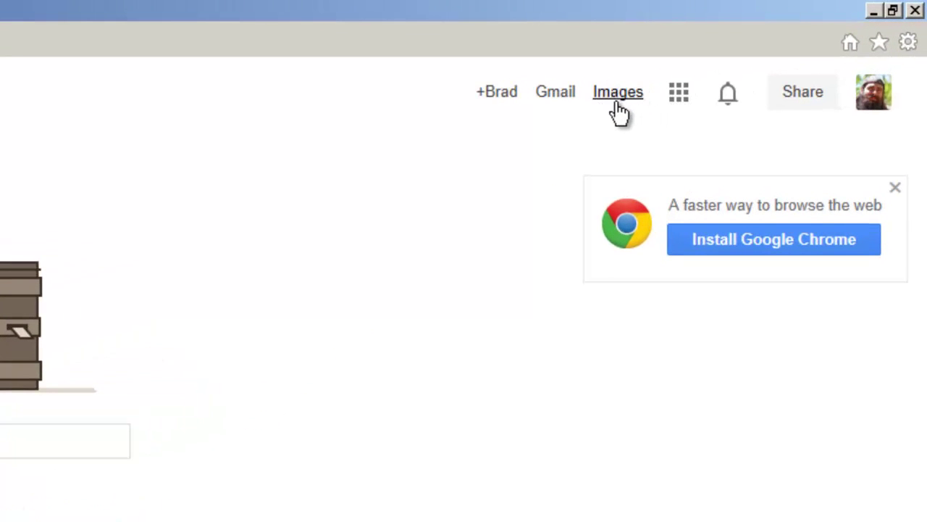
- Search Google Images for 'ravens logo' and open the first result at full size
click(612, 98)
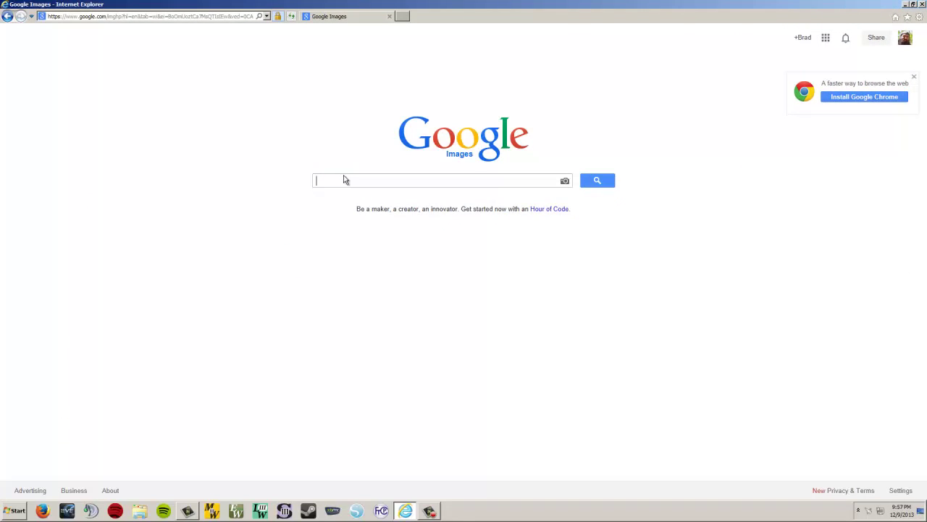
text(rav)
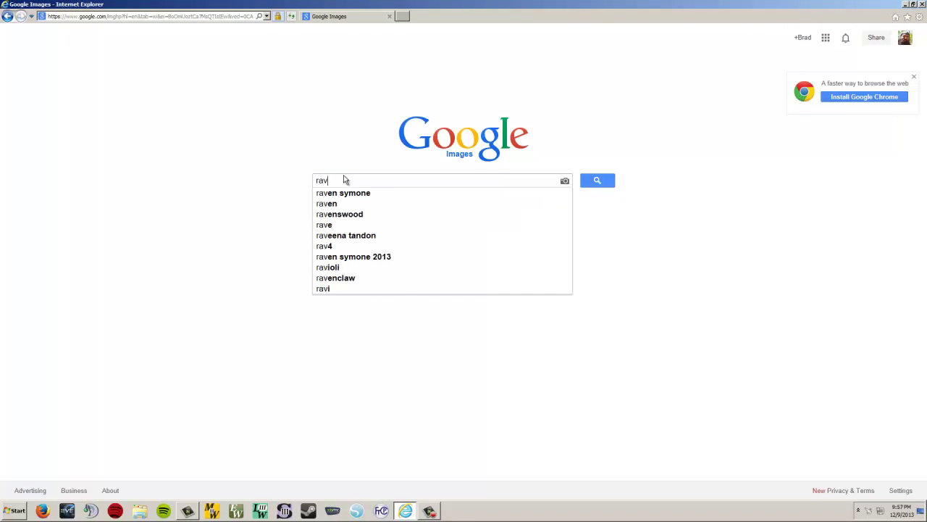
text(ens logo)
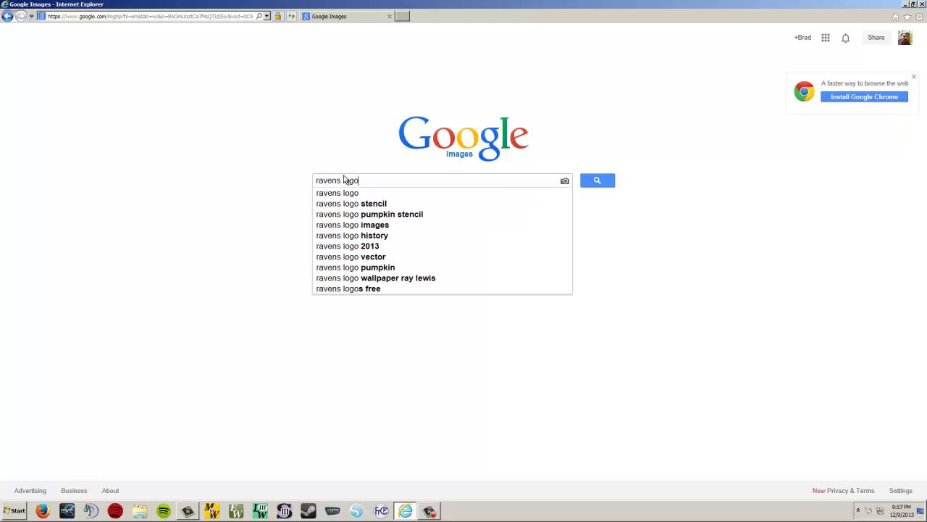
key(Return)
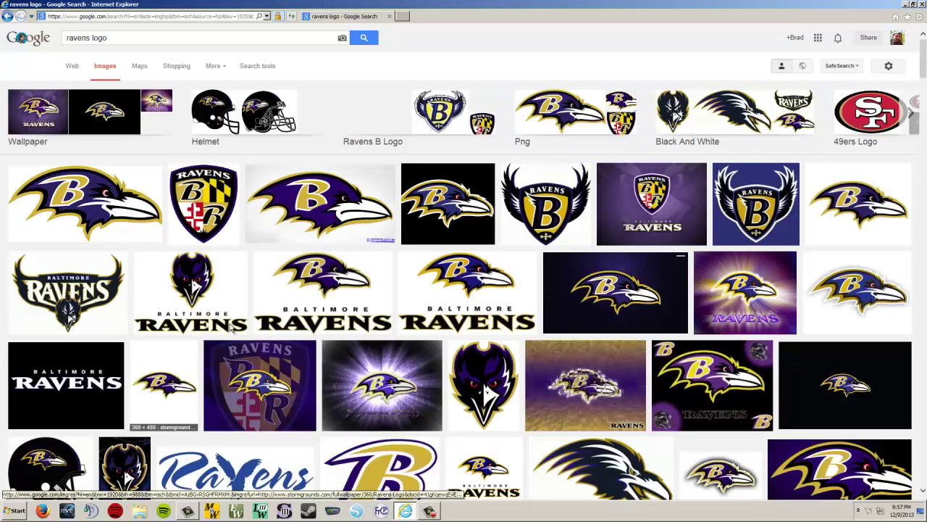
click(126, 206)
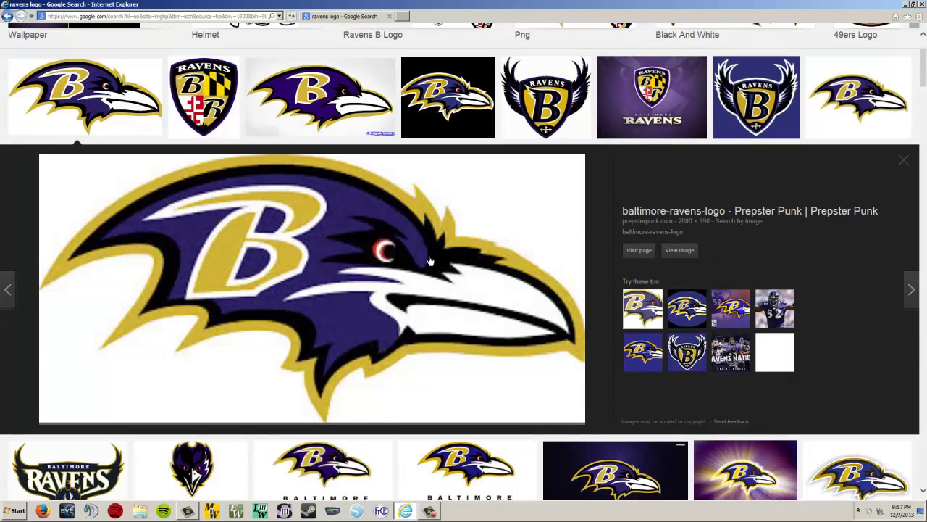
click(680, 251)
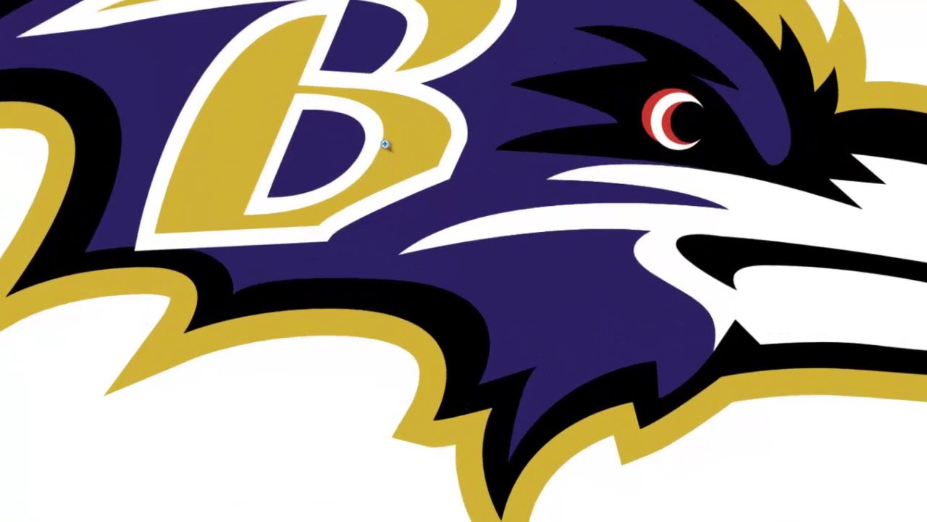
- Save the Ravens logo image to Pictures as baltimore-ravens-logo.png, then close Internet Explorer
right_click(397, 205)
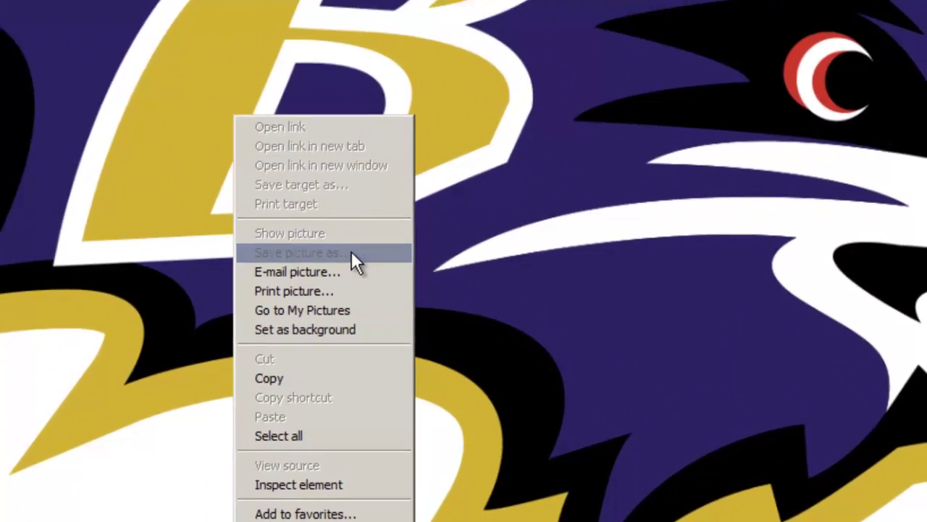
click(293, 213)
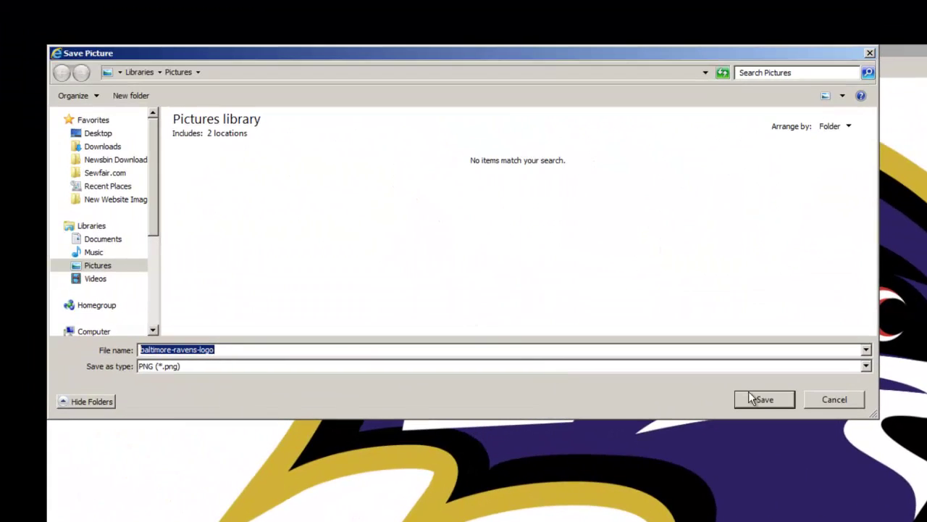
click(762, 399)
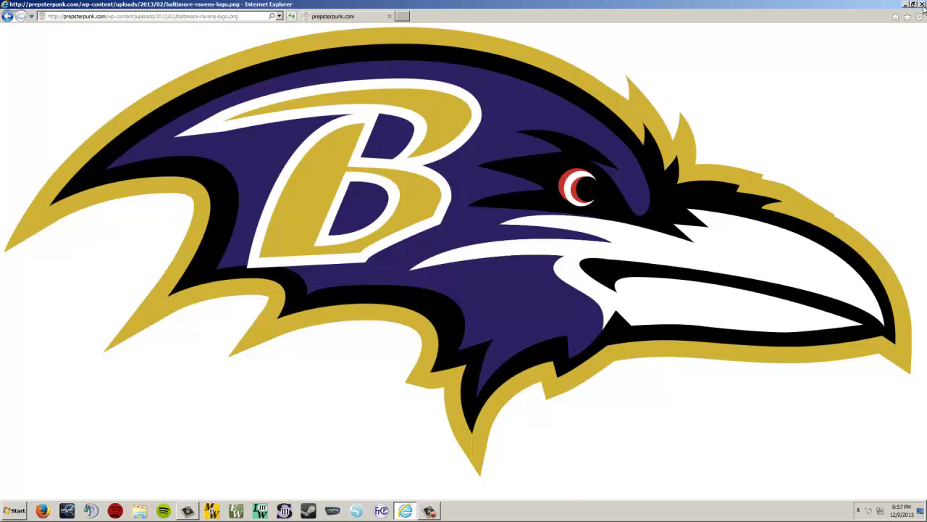
click(922, 5)
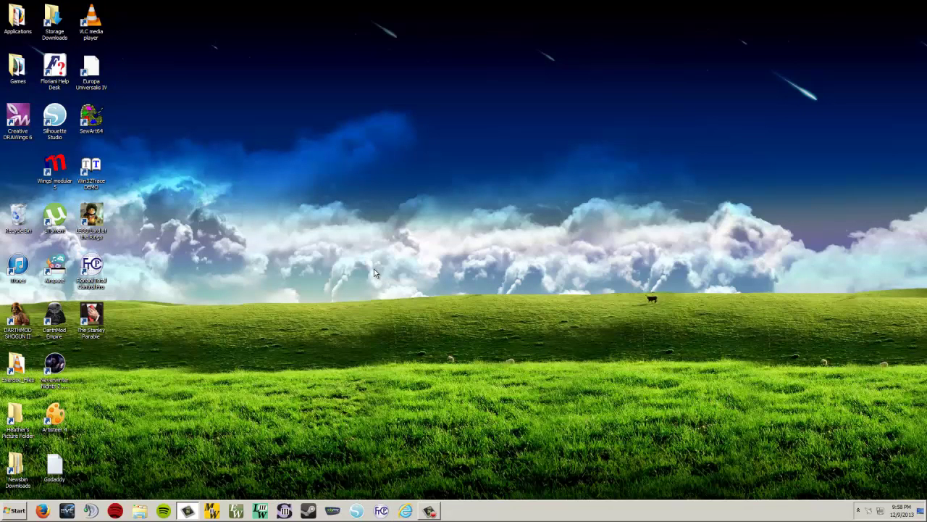
- Check the baltimore-ravens-logo PNG's details (2000 x 990, 139 KB) in the Pictures library
click(140, 511)
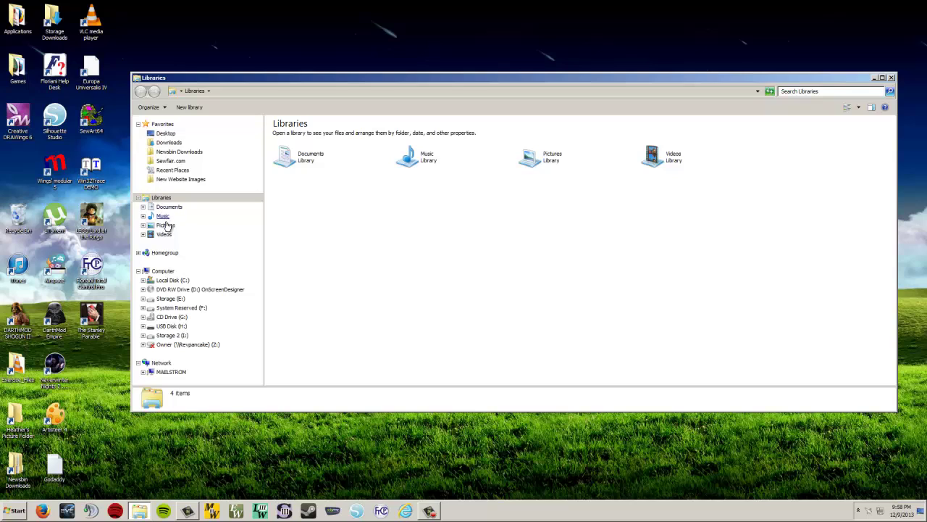
click(171, 227)
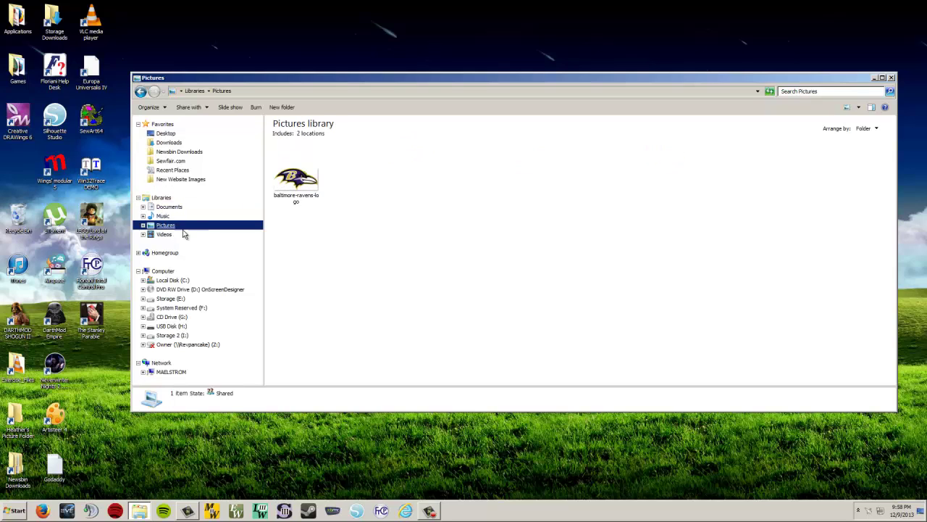
click(298, 185)
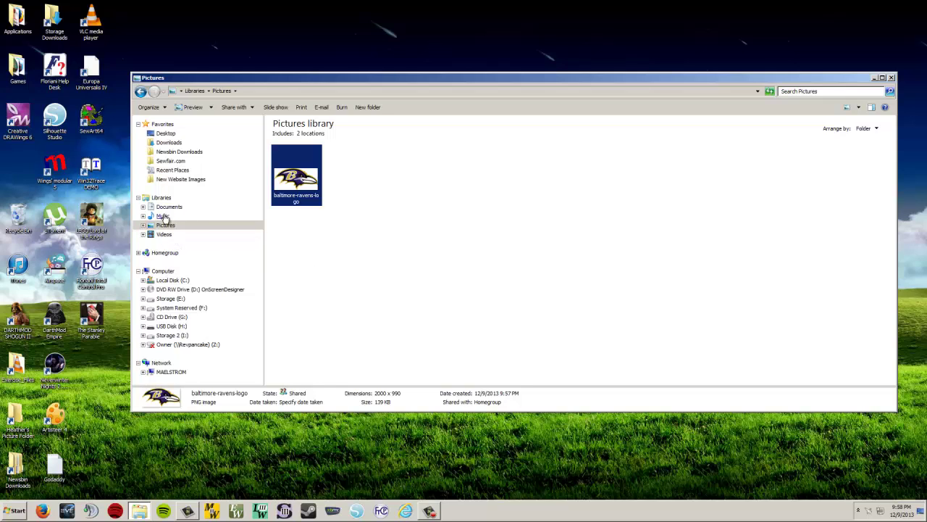
click(357, 246)
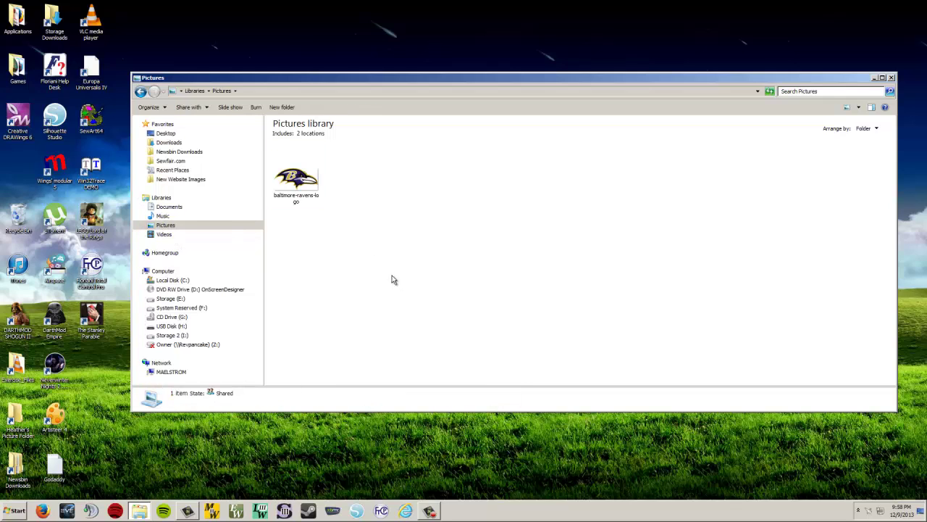